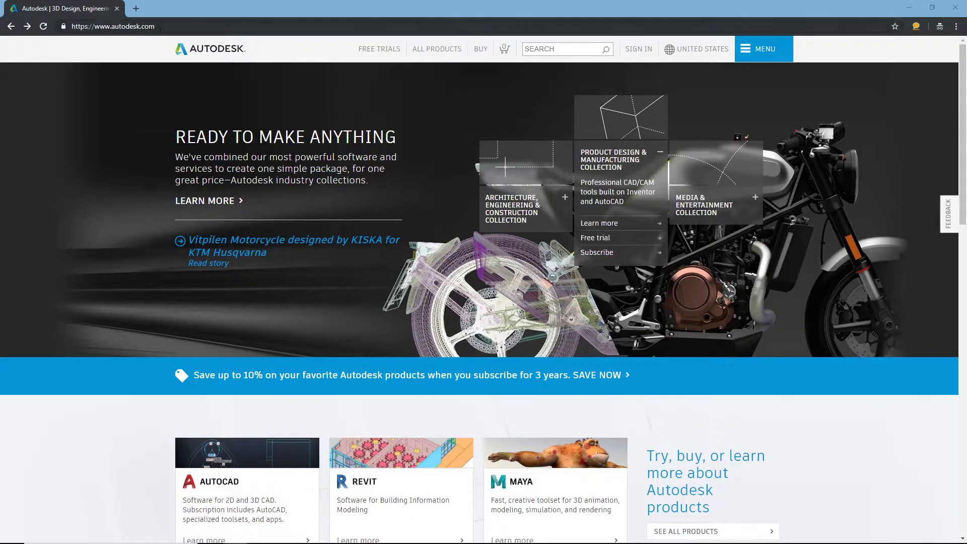
Open the Students and Educators section of the Autodesk website
{"action": "left_click", "coordinate": [161, 27]}
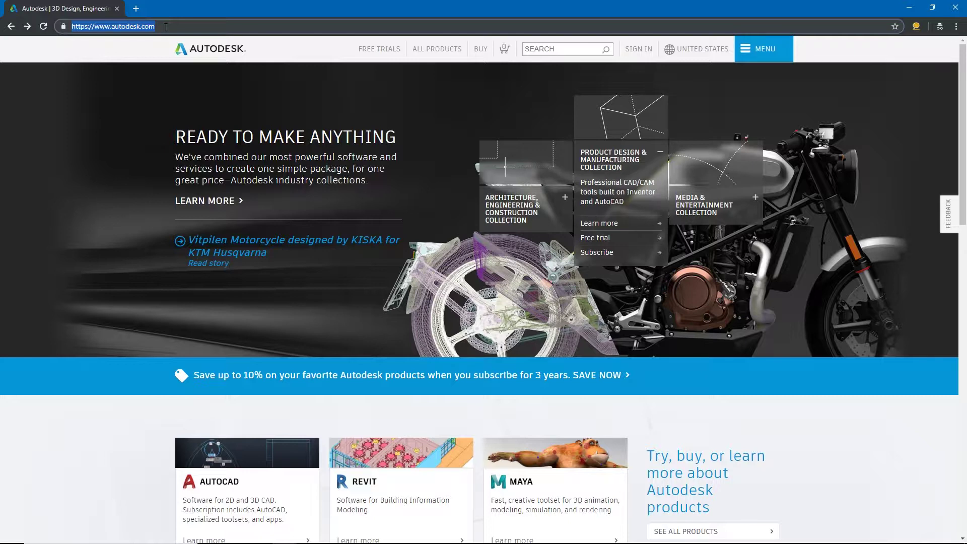
{"action": "left_click", "coordinate": [749, 52]}
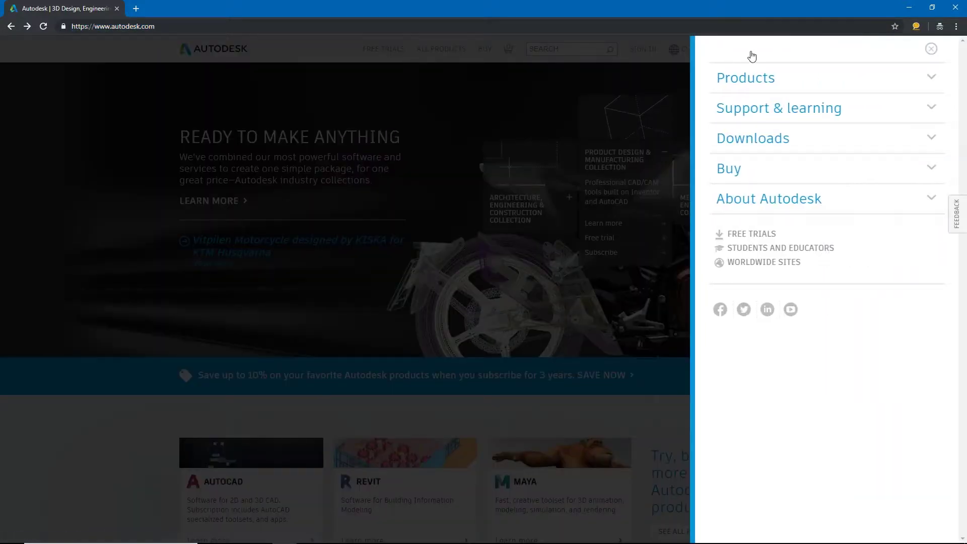
{"action": "left_click", "coordinate": [767, 248]}
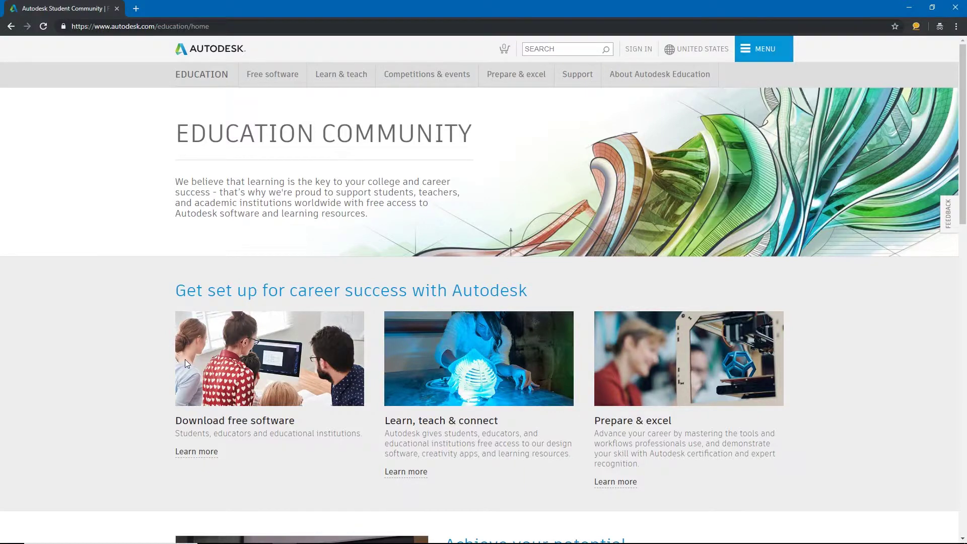
Go to the free education software list and open the Maya product page
{"action": "scroll", "coordinate": [187, 360], "scroll_direction": "down", "scroll_amount": 2}
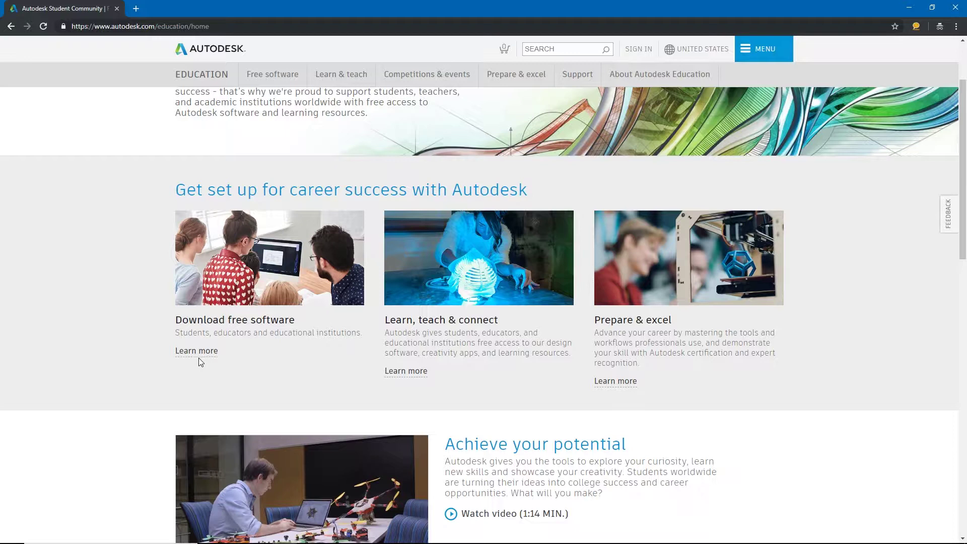
{"action": "left_click", "coordinate": [197, 352]}
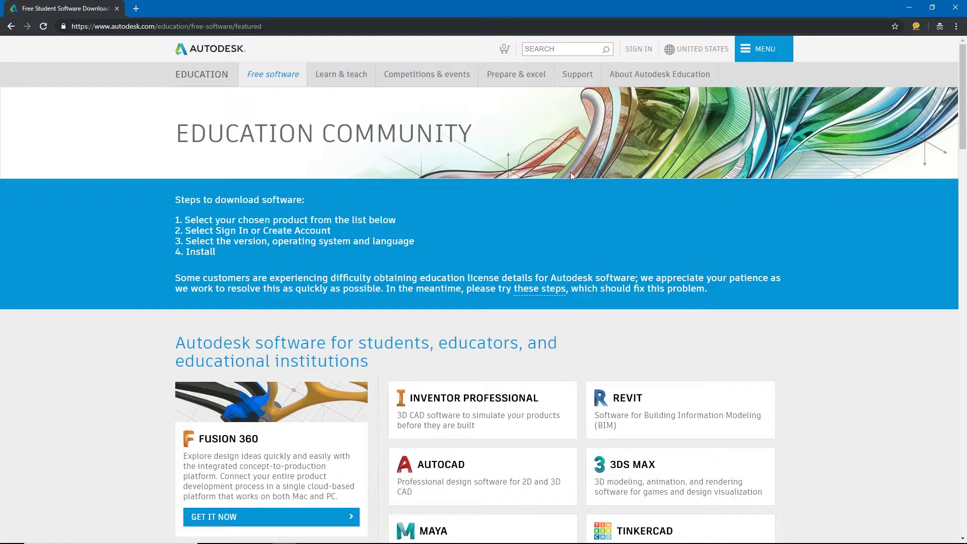
{"action": "scroll", "coordinate": [775, 347], "scroll_direction": "down", "scroll_amount": 5}
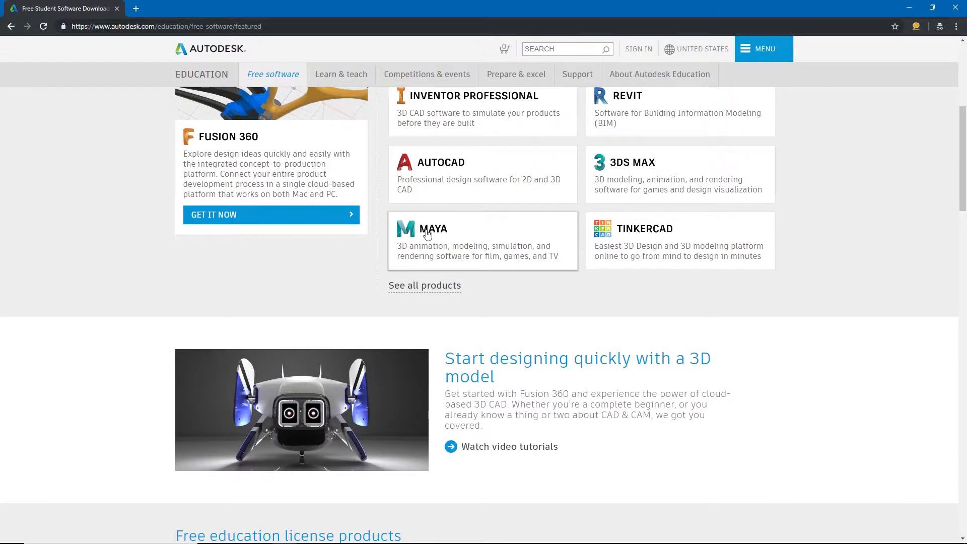
{"action": "left_click", "coordinate": [426, 234]}
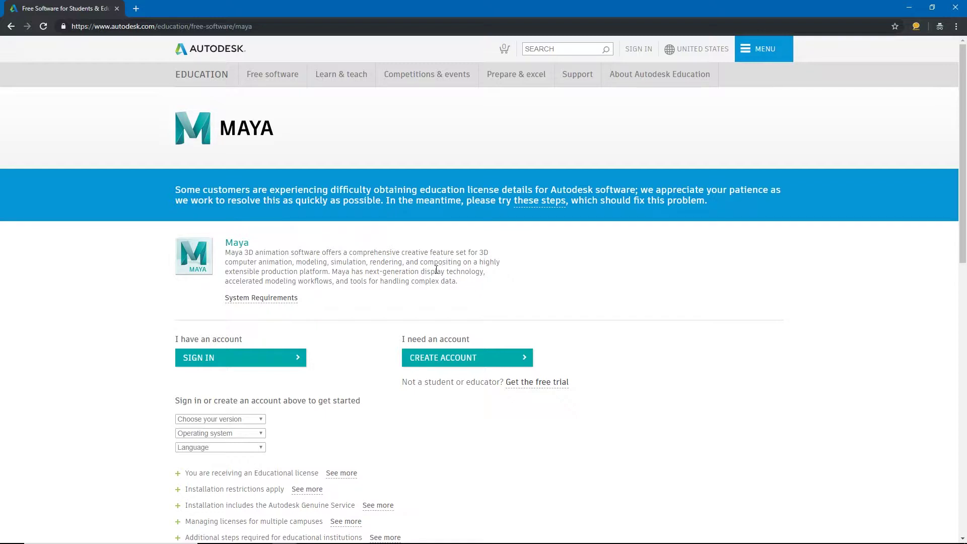
Start creating an education account with United States as the country and Student as the educational role
{"action": "left_click", "coordinate": [465, 359]}
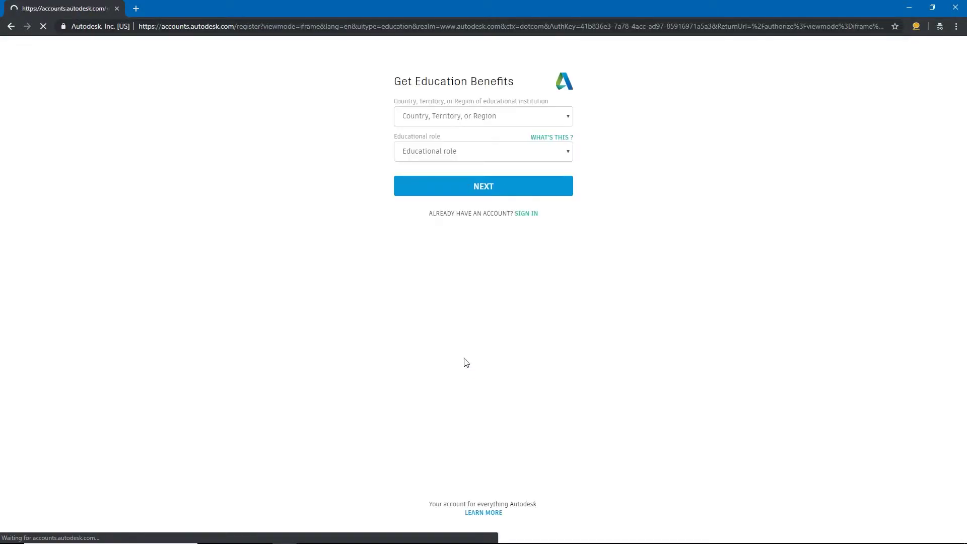
{"action": "left_click", "coordinate": [498, 121]}
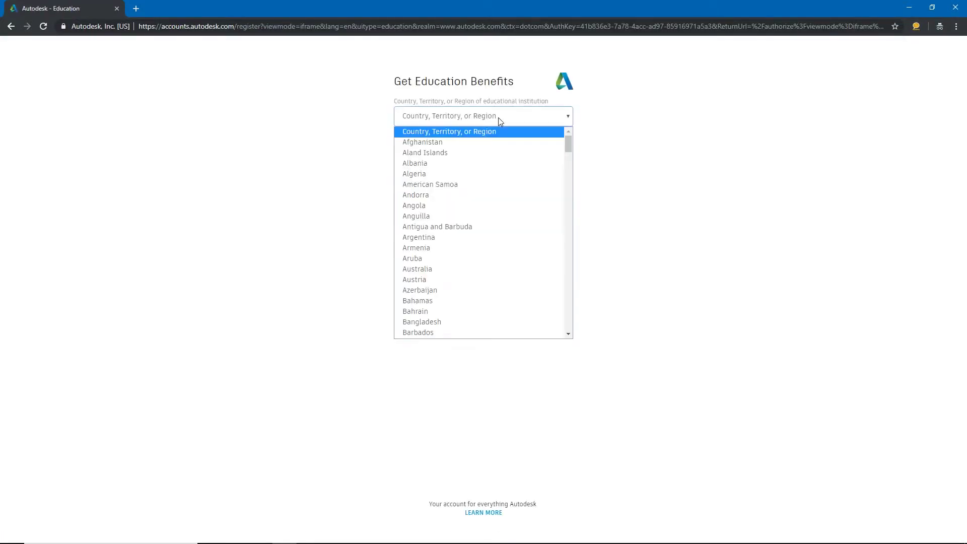
{"action": "scroll", "coordinate": [464, 270], "scroll_direction": "down", "scroll_amount": 20}
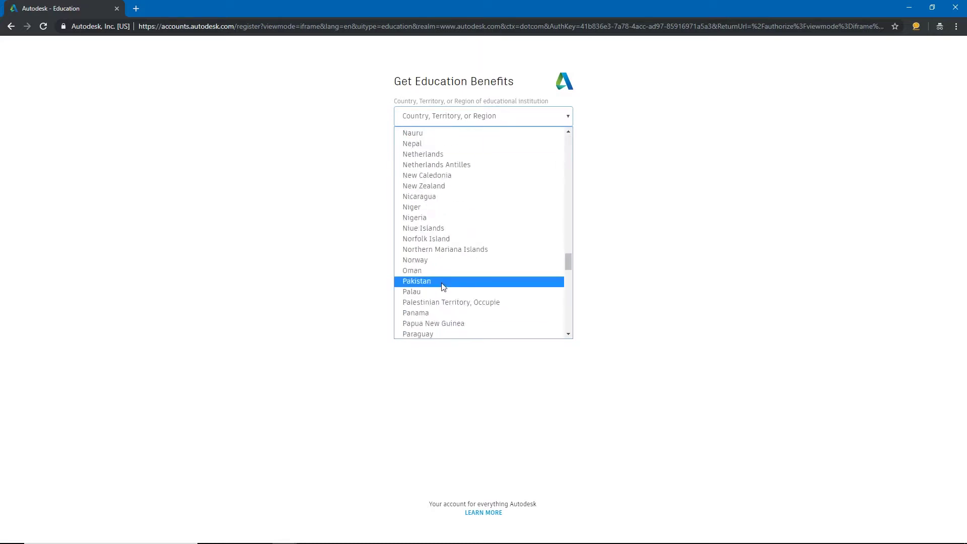
{"action": "scroll", "coordinate": [440, 291], "scroll_direction": "down", "scroll_amount": 5}
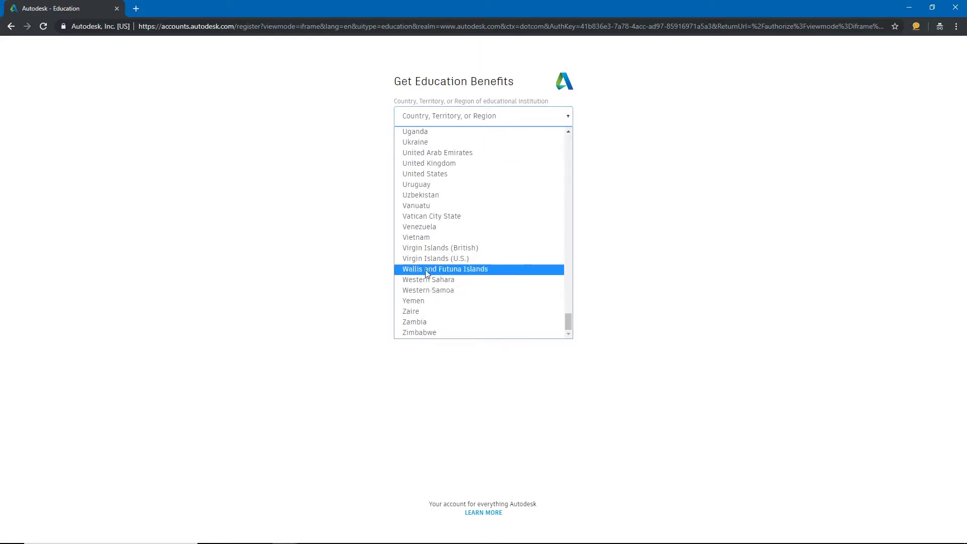
{"action": "left_click", "coordinate": [431, 174]}
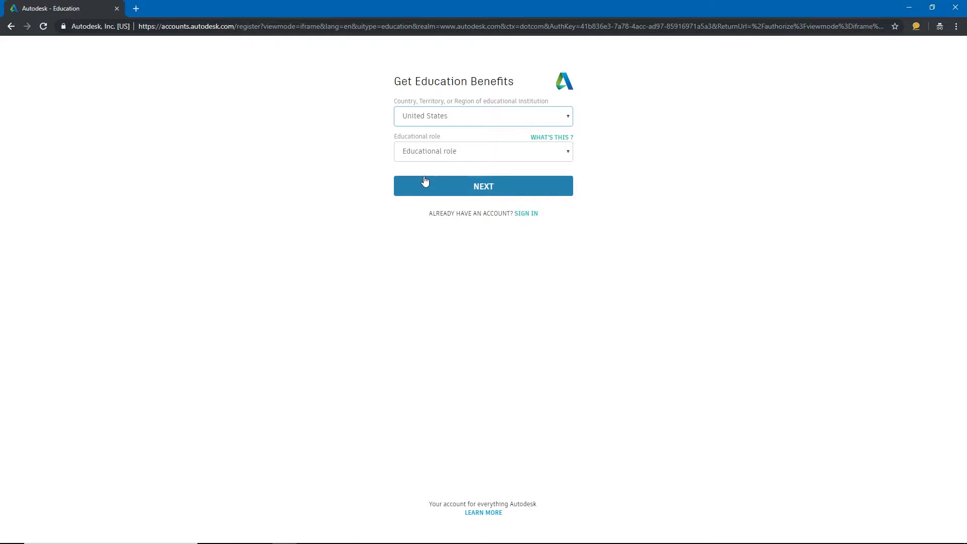
{"action": "left_click", "coordinate": [537, 155]}
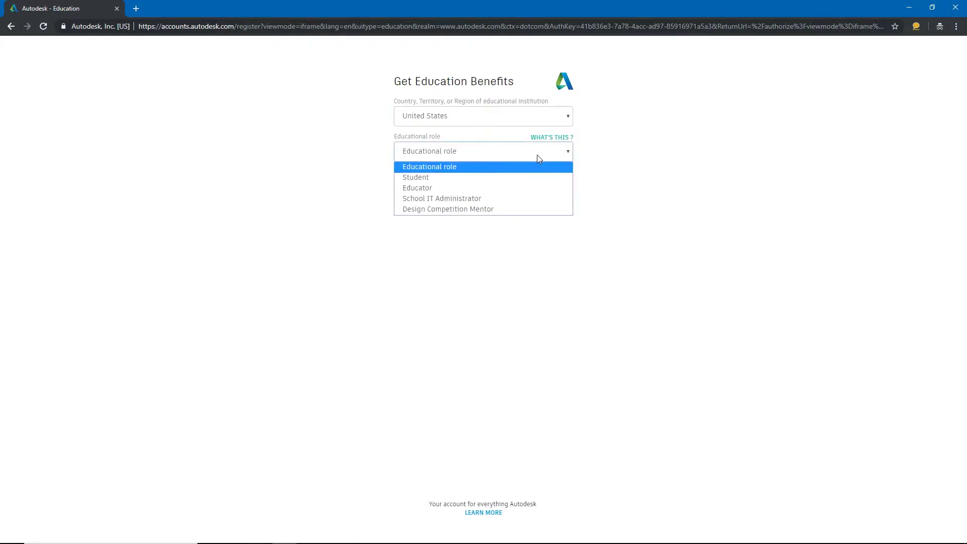
{"action": "left_click", "coordinate": [435, 178]}
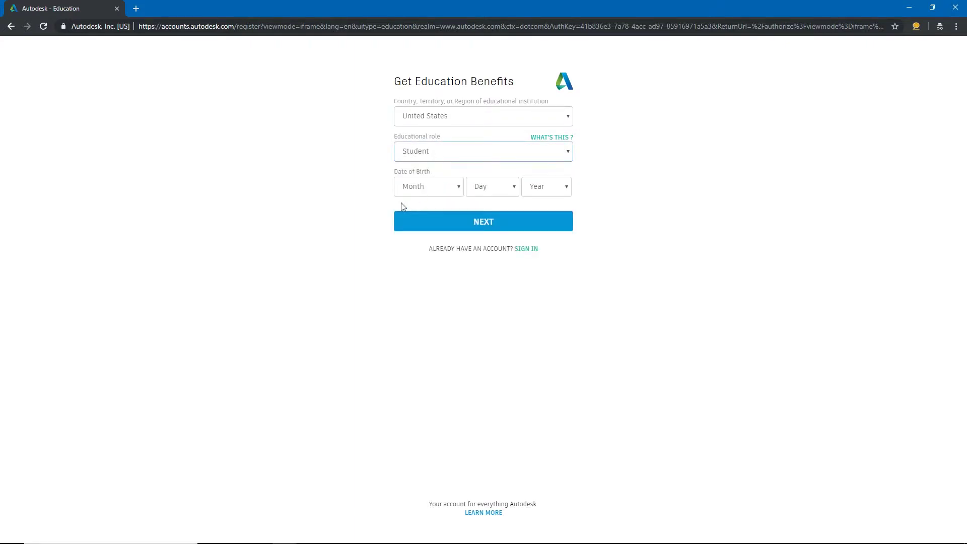
Fill in the date of birth, view the account creation form, and return to the Maya page
{"action": "left_click", "coordinate": [454, 190]}
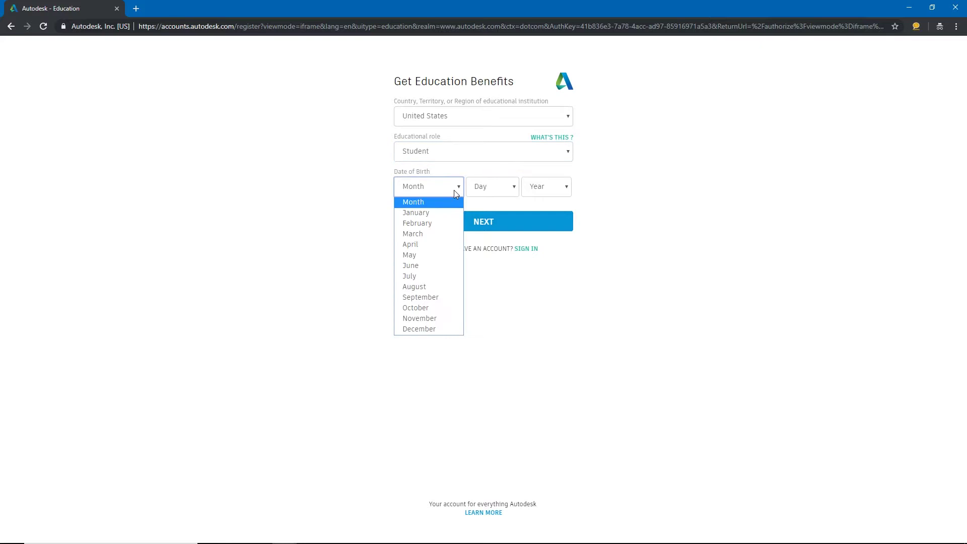
{"action": "left_click", "coordinate": [427, 270]}
{"action": "left_click", "coordinate": [503, 189]}
{"action": "left_click", "coordinate": [479, 295]}
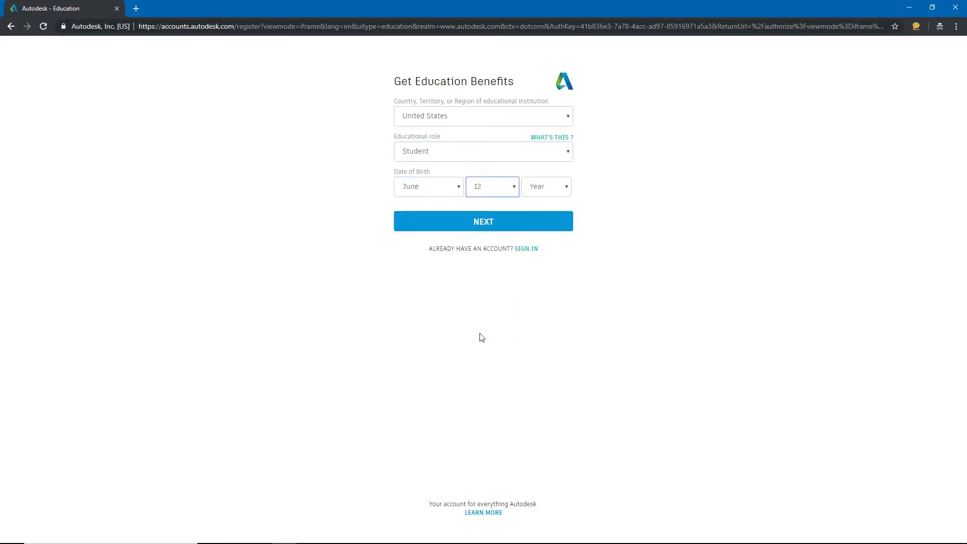
{"action": "left_click", "coordinate": [548, 188]}
{"action": "left_click", "coordinate": [542, 296]}
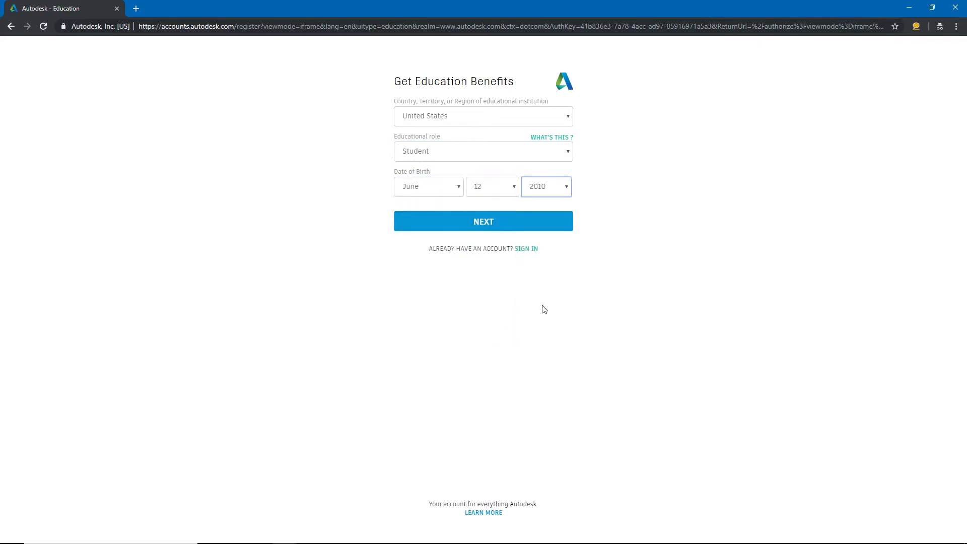
{"action": "left_click", "coordinate": [544, 187]}
{"action": "scroll", "coordinate": [543, 352], "scroll_direction": "down", "scroll_amount": 5}
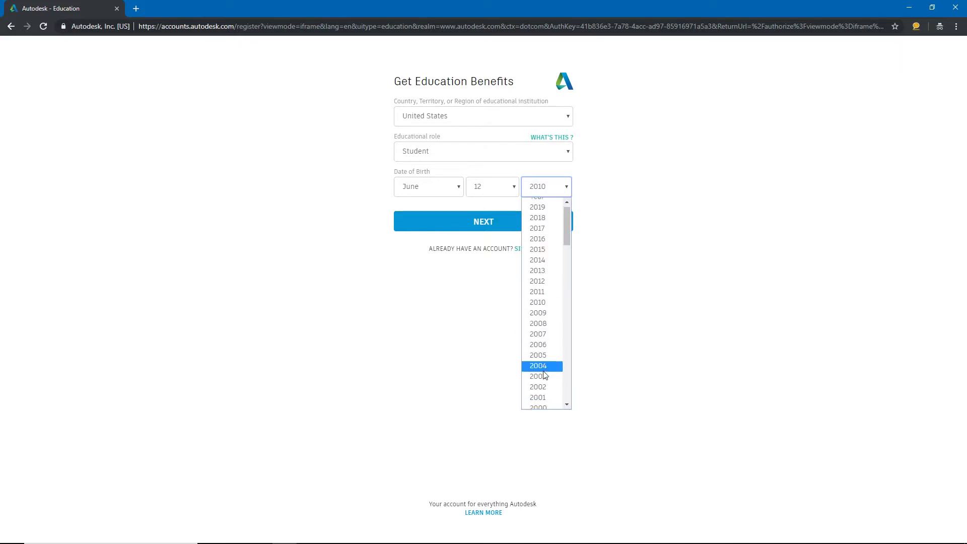
{"action": "left_click", "coordinate": [542, 349]}
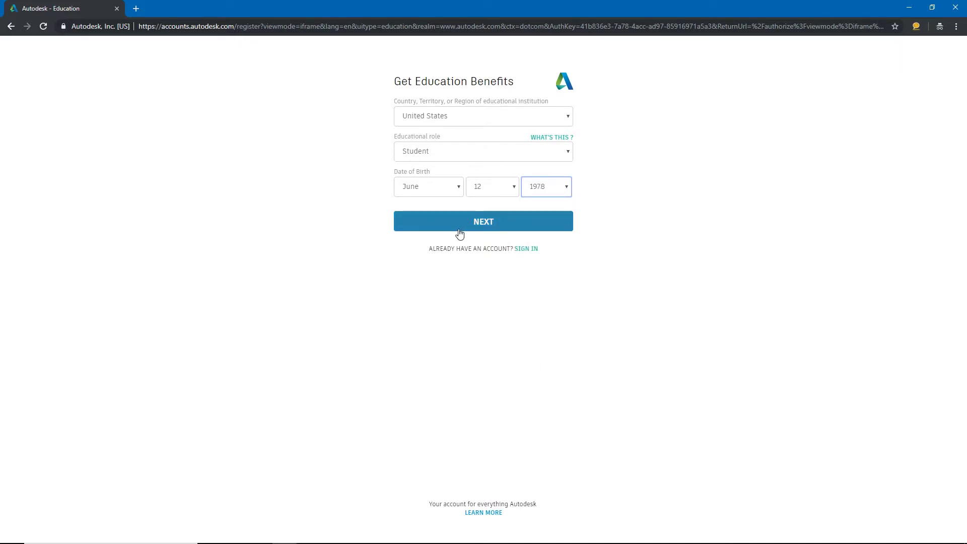
{"action": "left_click", "coordinate": [489, 225]}
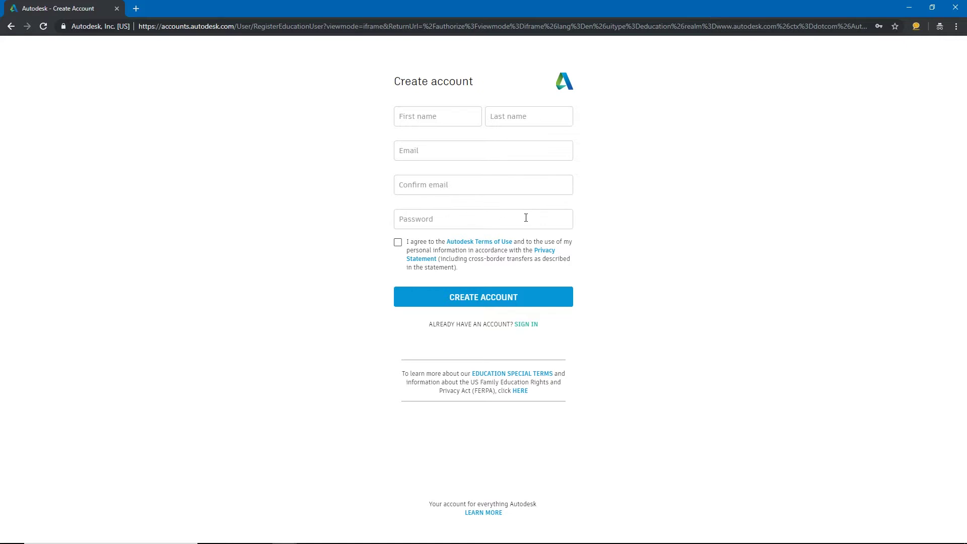
{"action": "left_click", "coordinate": [11, 27]}
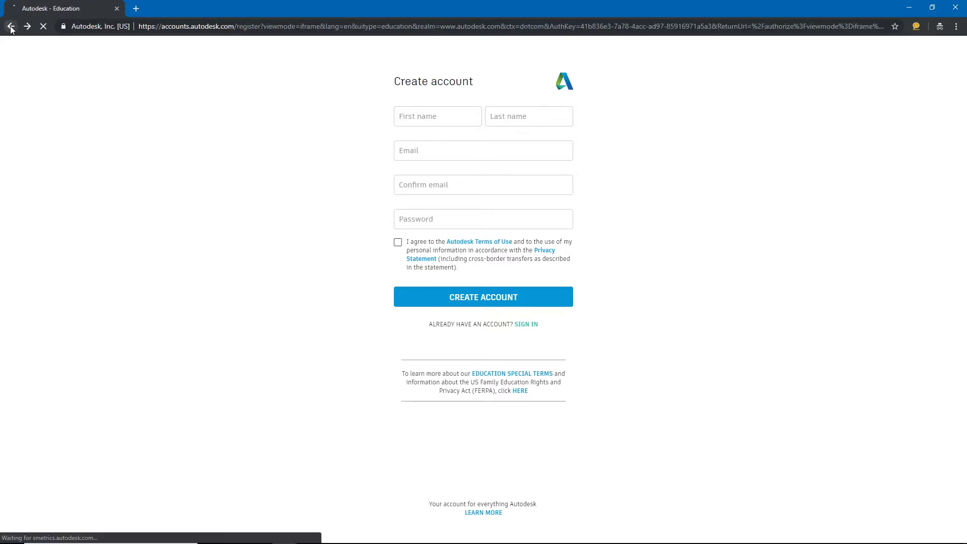
{"action": "left_click", "coordinate": [11, 27]}
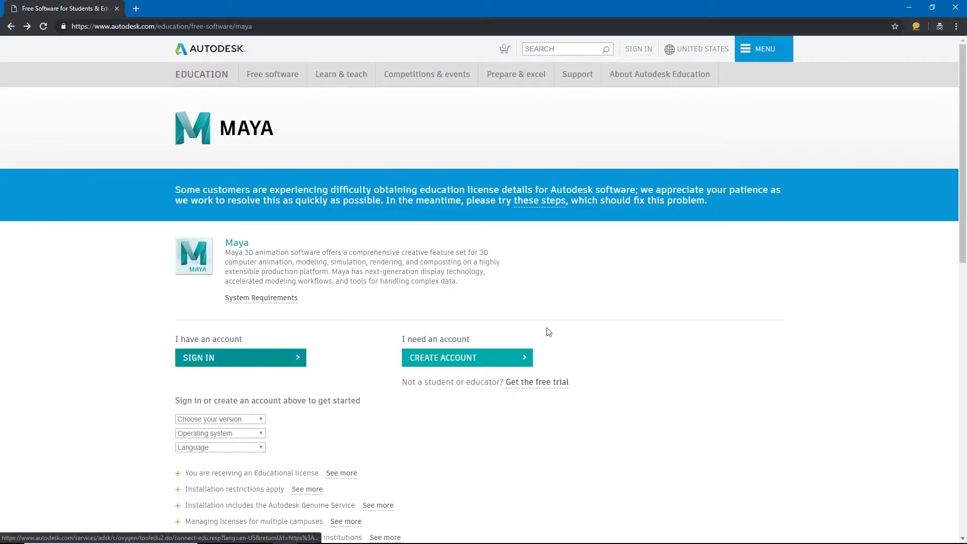
Sign in to the existing Autodesk account with the saved account e-mail and password
{"action": "scroll", "coordinate": [241, 365], "scroll_direction": "down", "scroll_amount": 2}
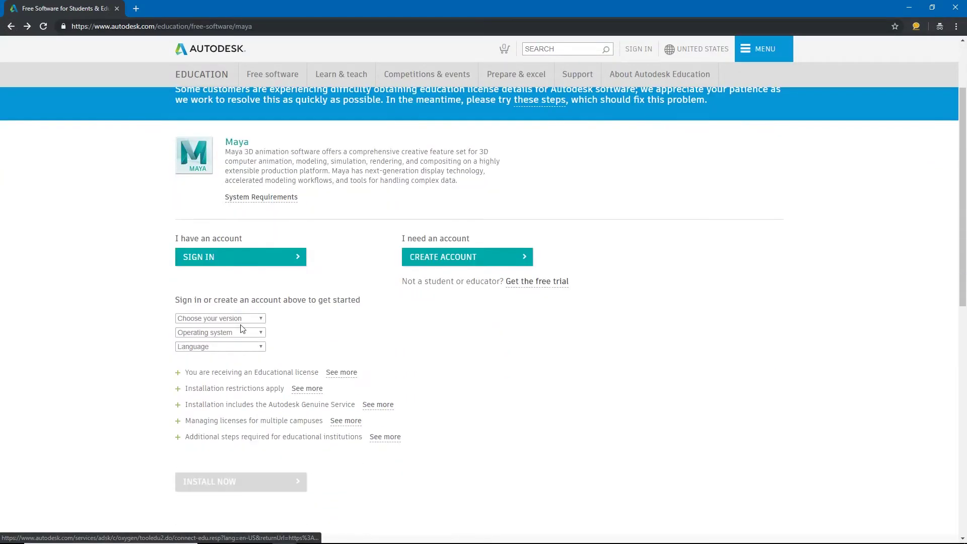
{"action": "left_click", "coordinate": [223, 261]}
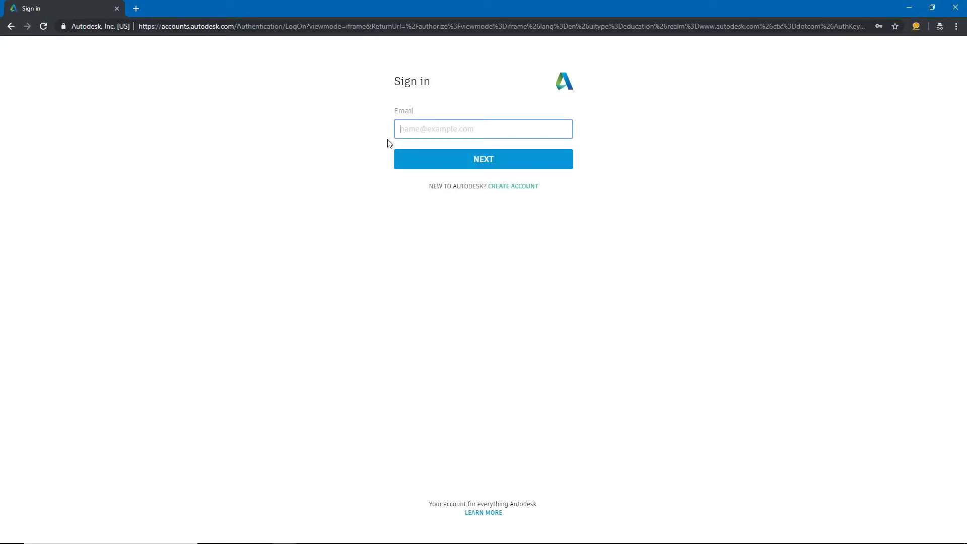
{"action": "left_click", "coordinate": [400, 130]}
{"action": "left_click", "coordinate": [407, 153]}
{"action": "left_click", "coordinate": [418, 160]}
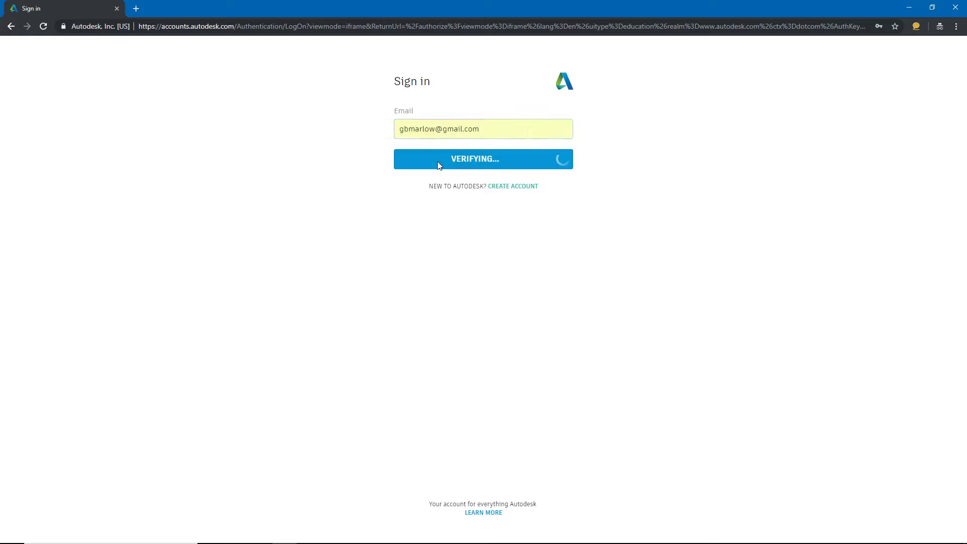
{"action": "left_click", "coordinate": [471, 195]}
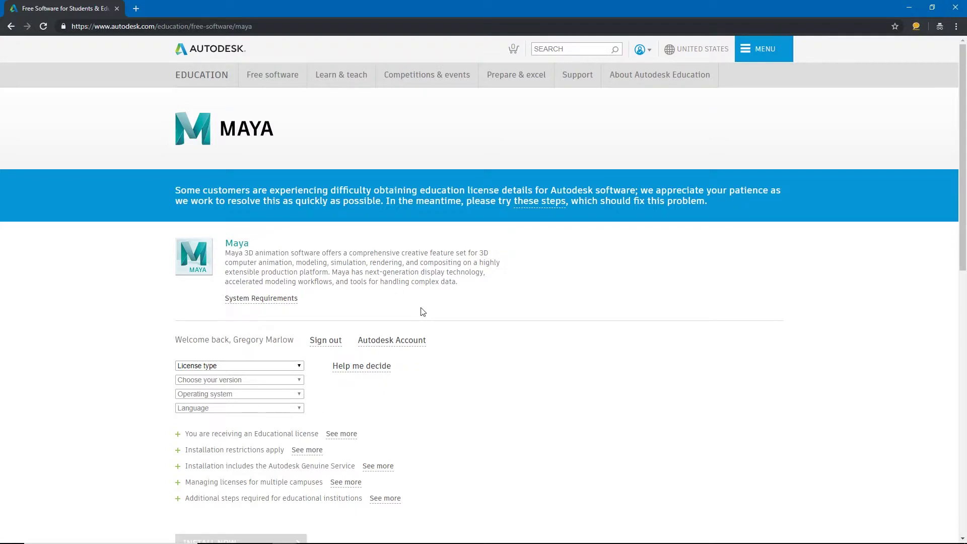
Configure the download for Personal or individual use, Maya 2018, Windows 64-bit and English
{"action": "left_click", "coordinate": [299, 367]}
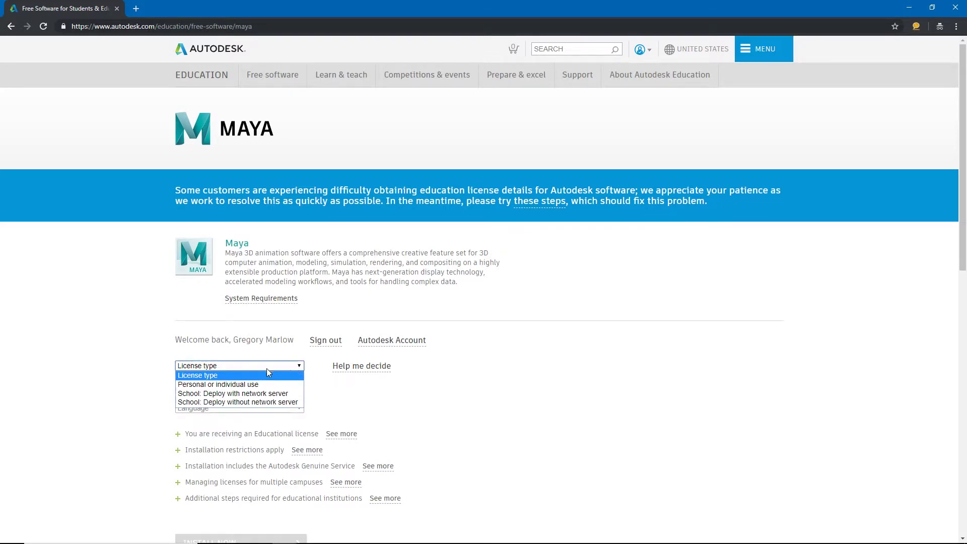
{"action": "left_click", "coordinate": [239, 385]}
{"action": "left_click", "coordinate": [211, 380]}
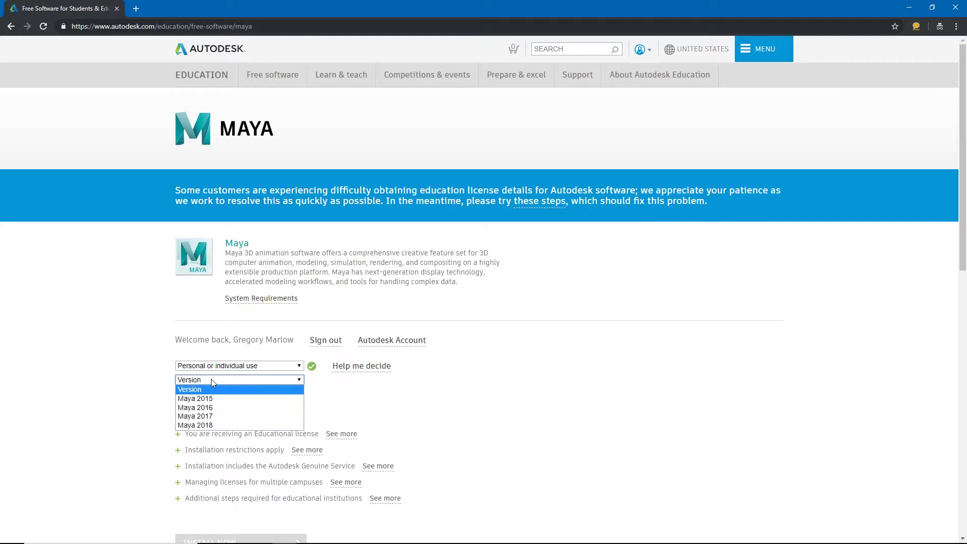
{"action": "left_click", "coordinate": [204, 425]}
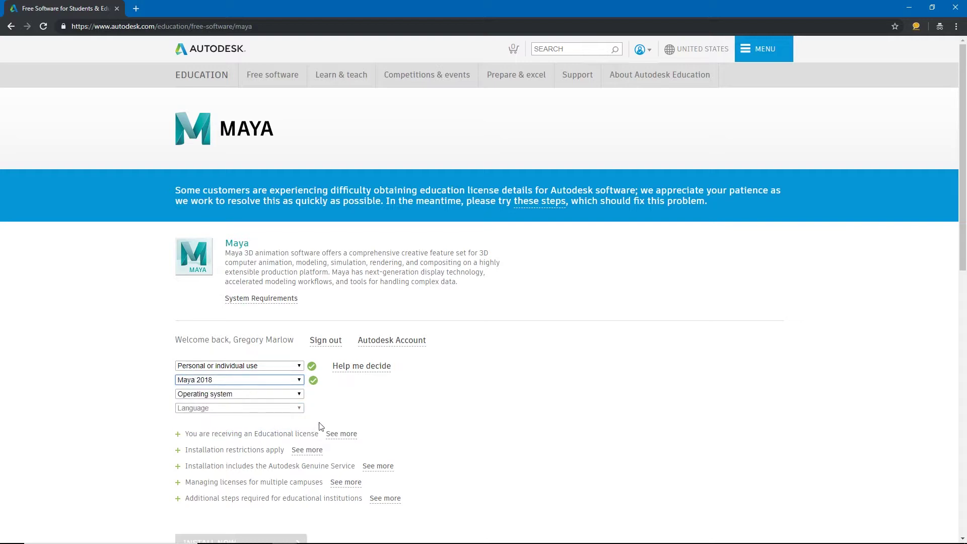
{"action": "left_click", "coordinate": [300, 395]}
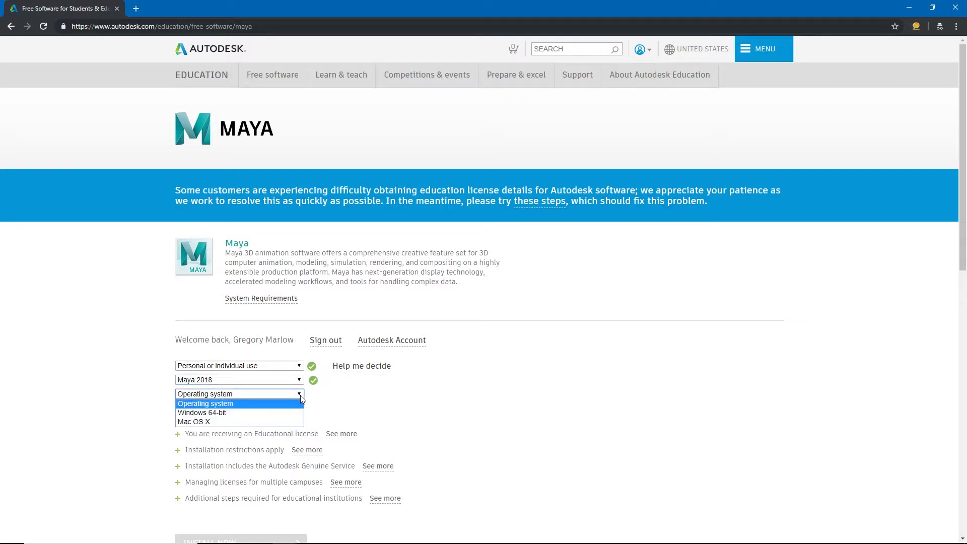
{"action": "left_click", "coordinate": [199, 414]}
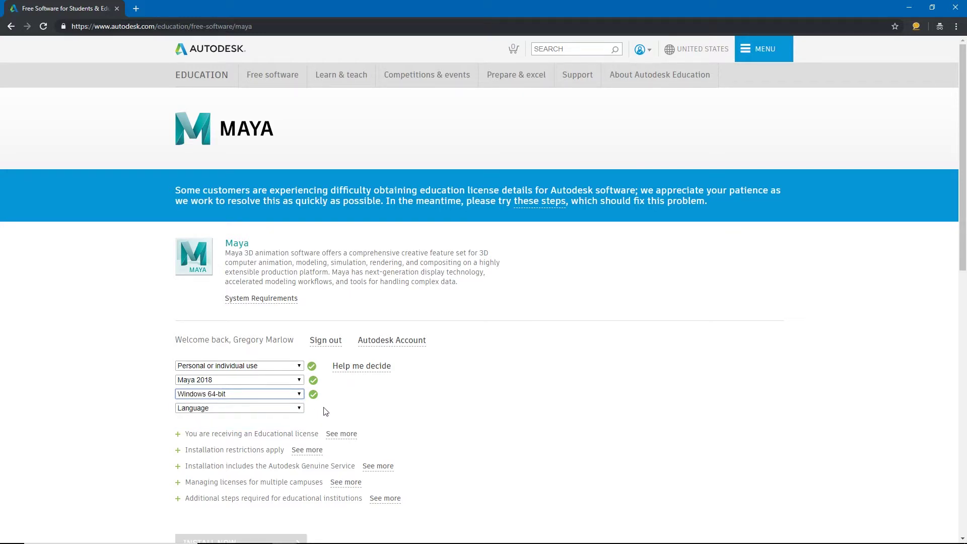
{"action": "left_click", "coordinate": [299, 408]}
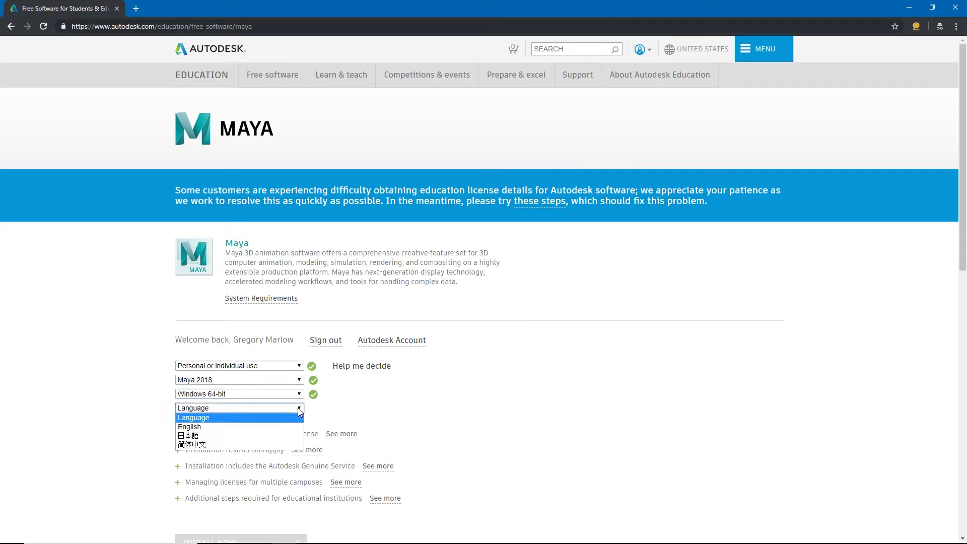
{"action": "left_click", "coordinate": [199, 427]}
Start the Browser Download of the Maya installer and save Autodesk_Maya_2018_EN_JP_ZH_Win_64bit_dlm.sfx.exe in New folder on the Desktop
{"action": "scroll", "coordinate": [151, 413], "scroll_direction": "down", "scroll_amount": 3}
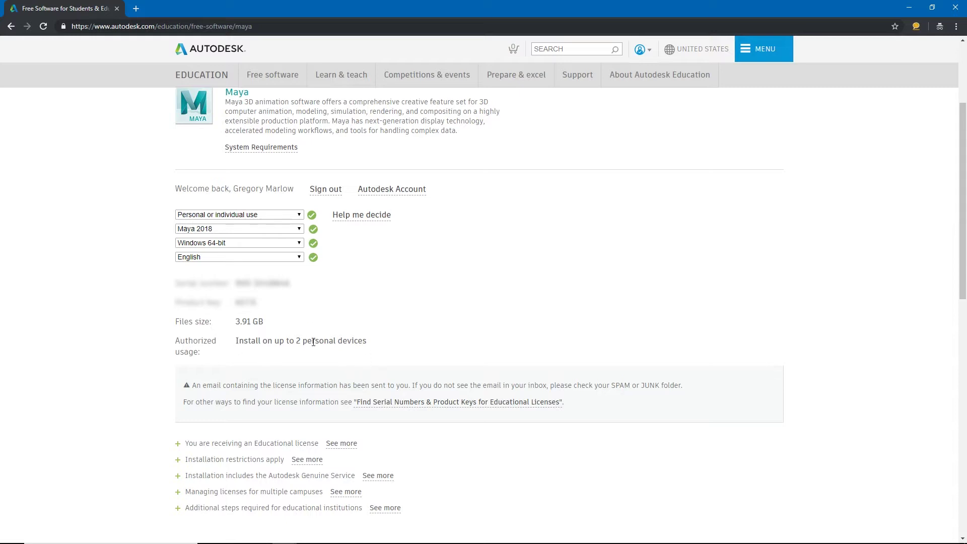
{"action": "scroll", "coordinate": [249, 380], "scroll_direction": "down", "scroll_amount": 5}
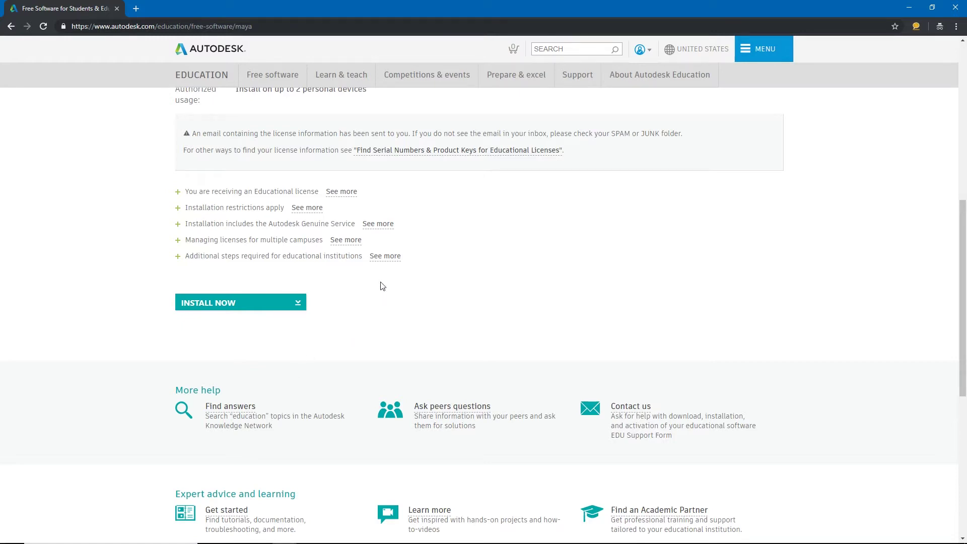
{"action": "left_click", "coordinate": [300, 306]}
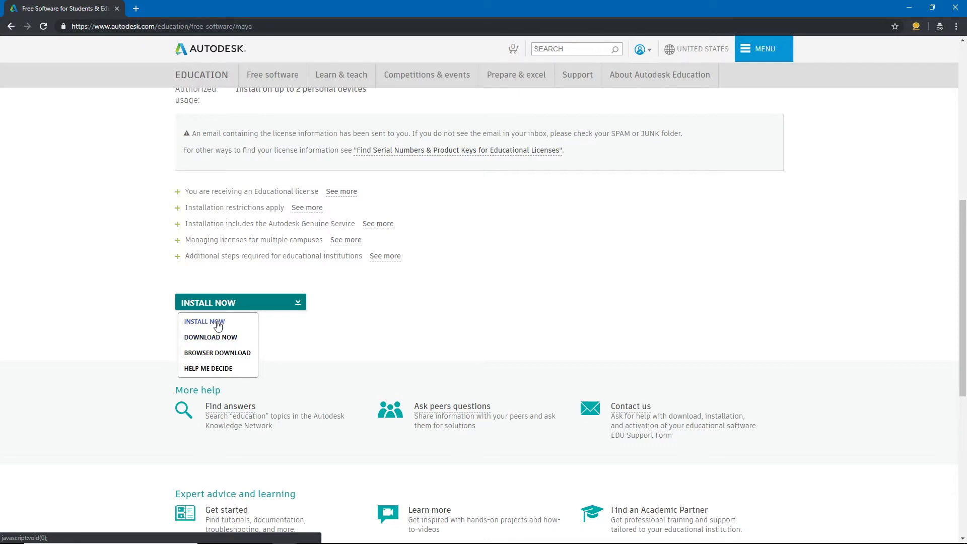
{"action": "left_click", "coordinate": [228, 353]}
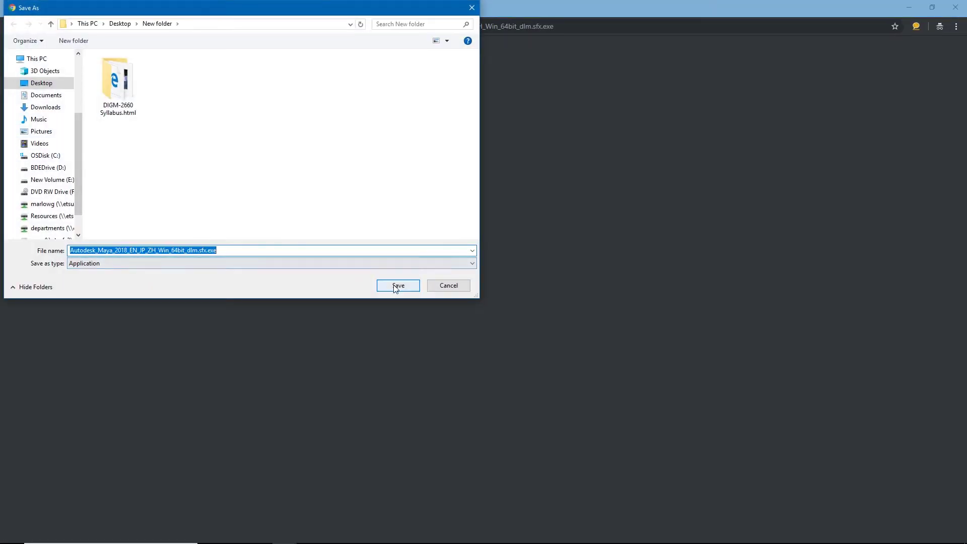
{"action": "left_click", "coordinate": [397, 284]}
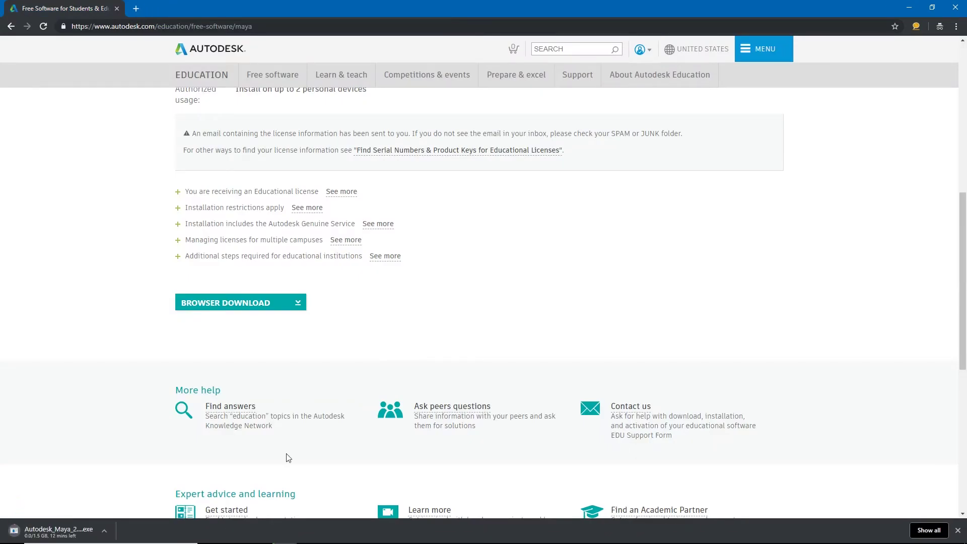